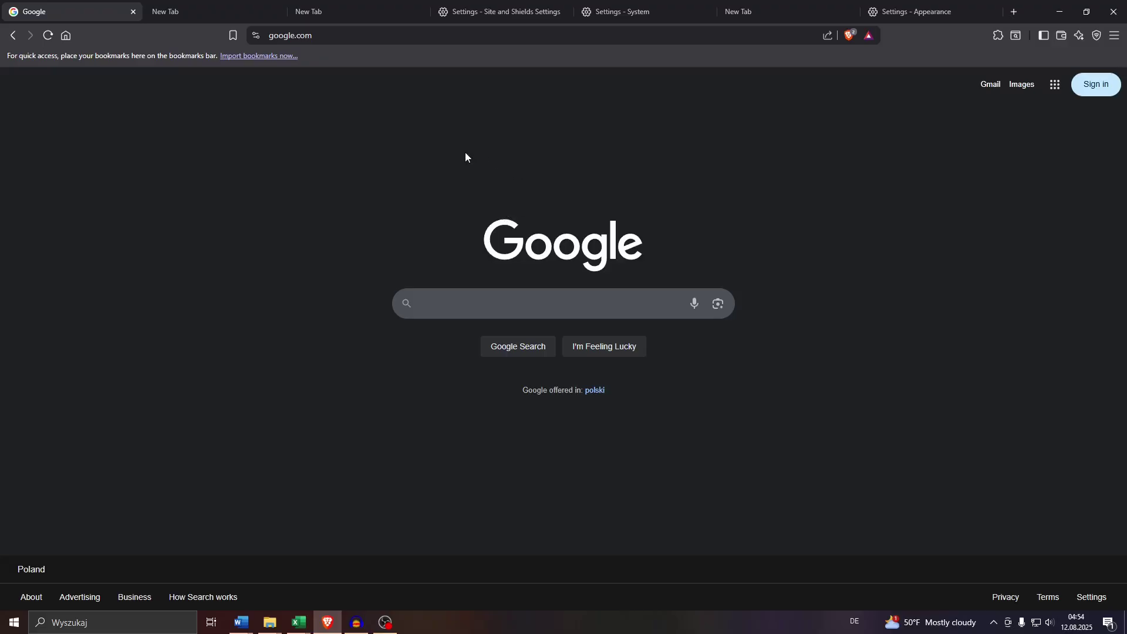
- Switch to the New Tab tab showing the lighthouse new-tab page
left_click(211, 11)
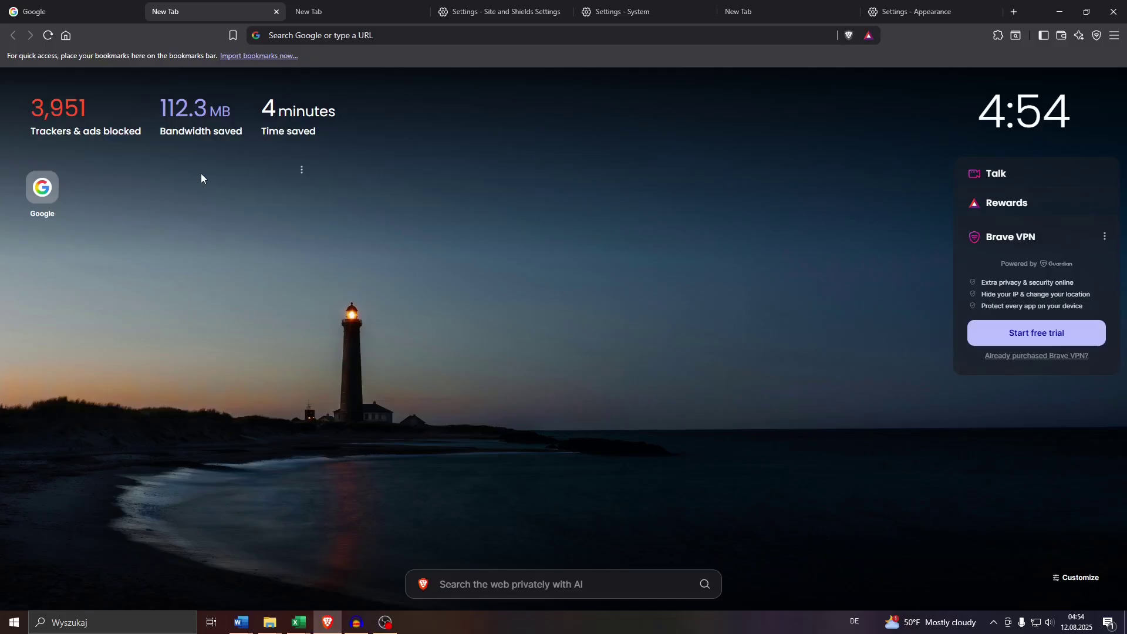
- Start Brave's Screenshot tool from the main menu's Save and share section
left_click(1114, 37)
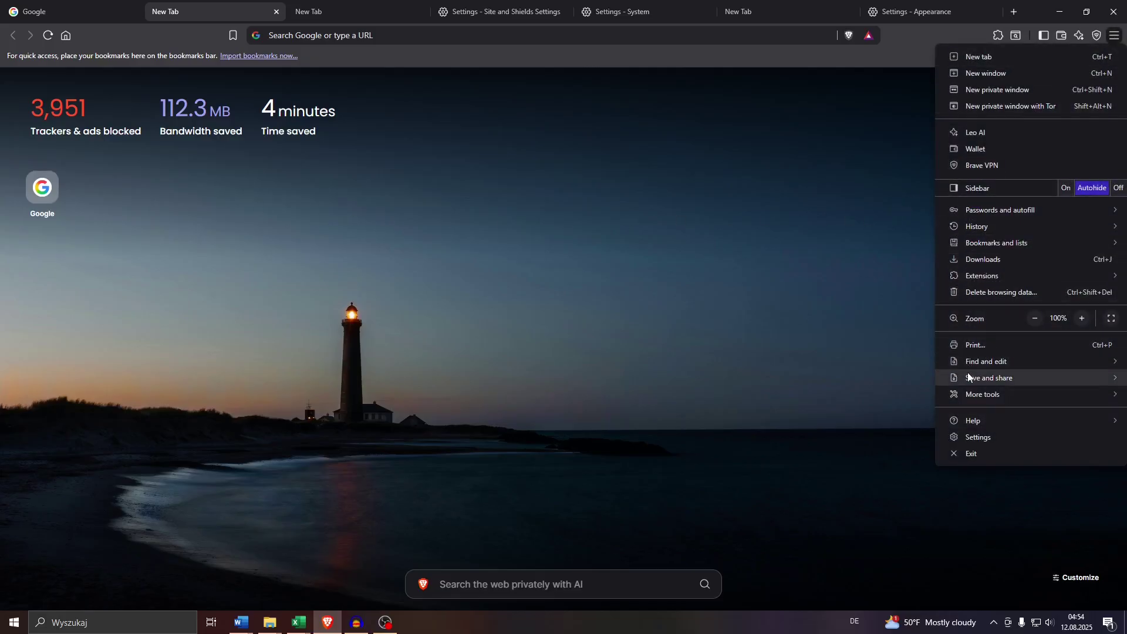
mouse_move(989, 378)
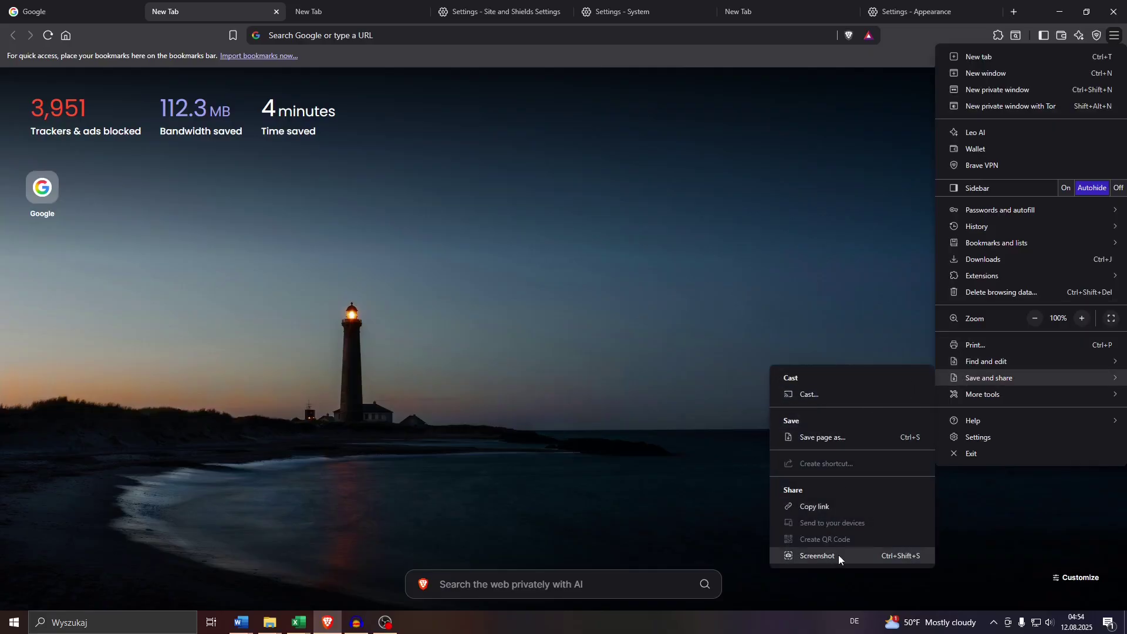
left_click(882, 558)
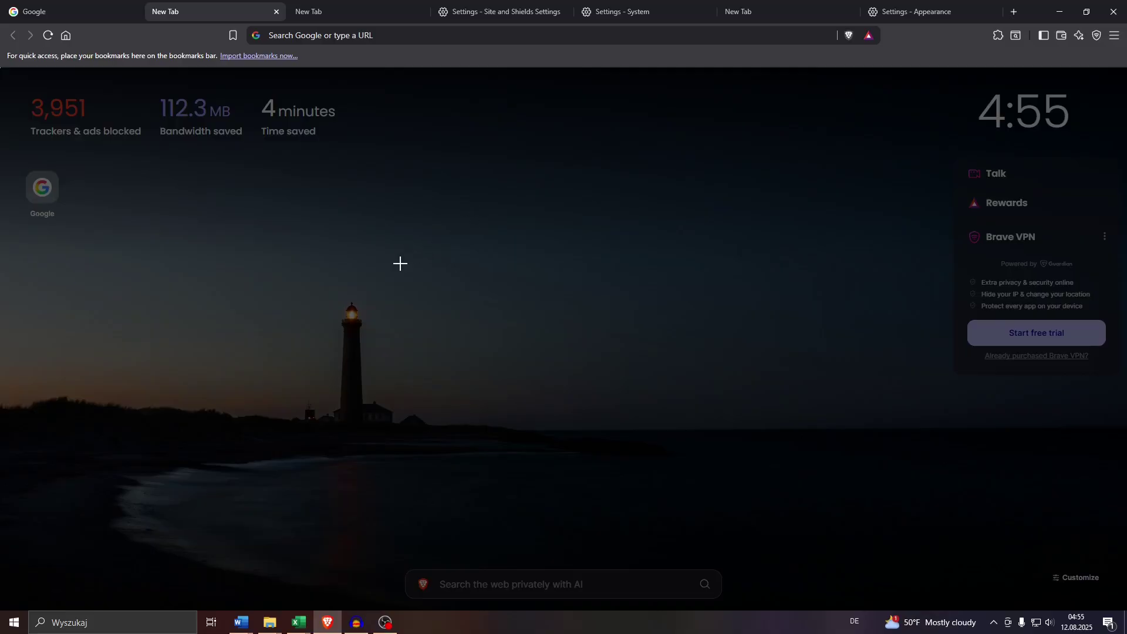
- Capture a slightly enlarged rectangle around the lighthouse on the new tab page
left_click_drag(269, 268, 448, 461)
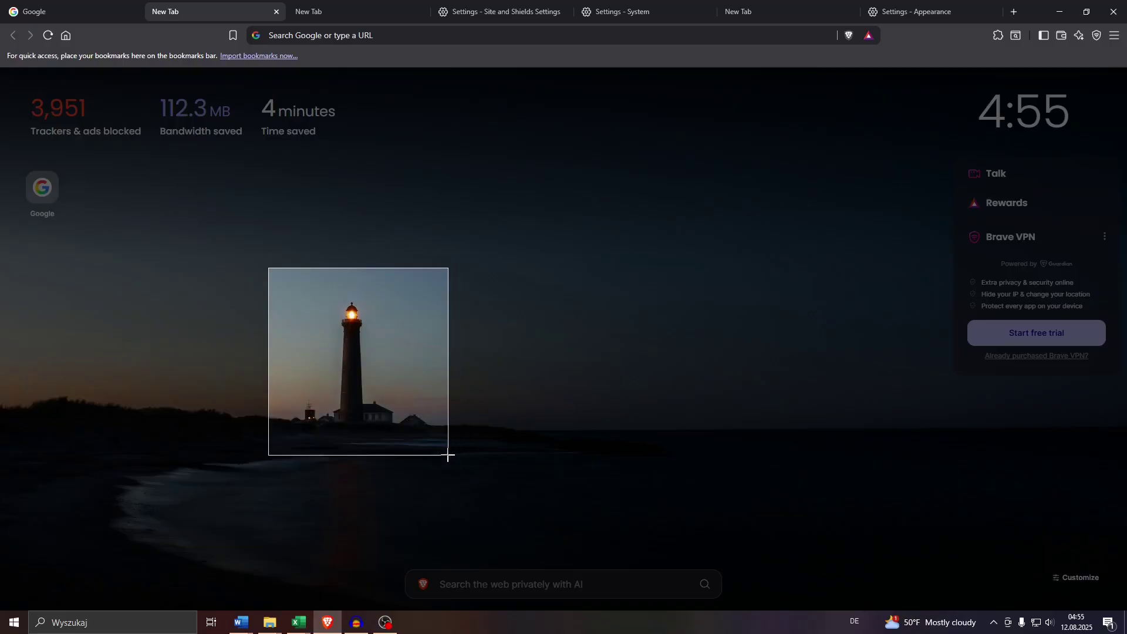
left_click_drag(448, 459, 460, 469)
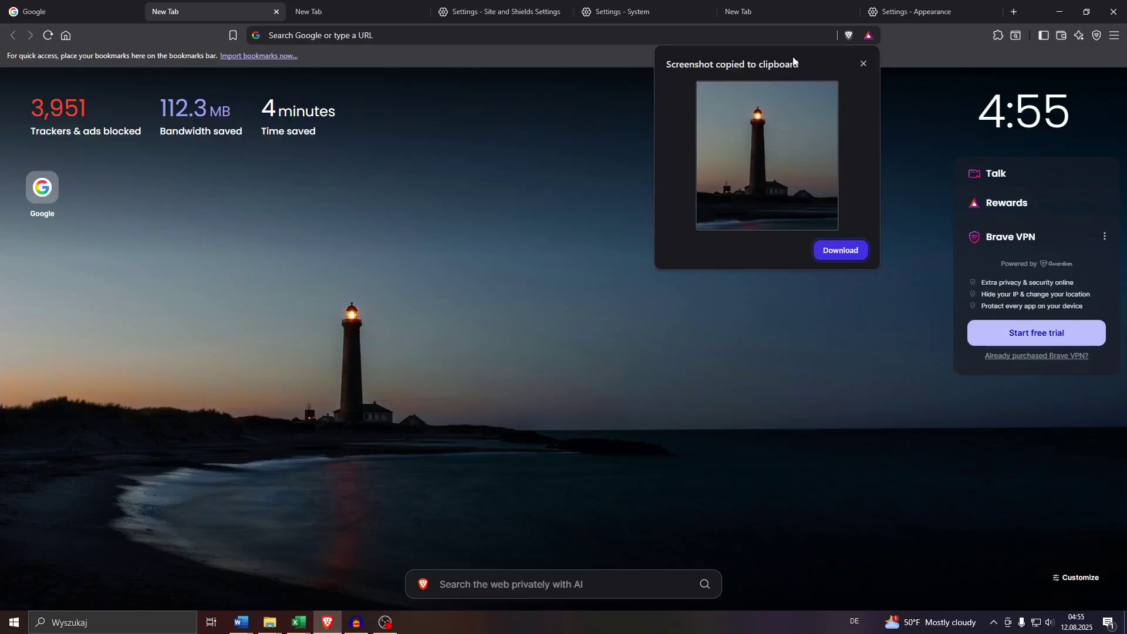
- Download the lighthouse capture and save it as brave_screenshot_newtab.png
left_click(828, 250)
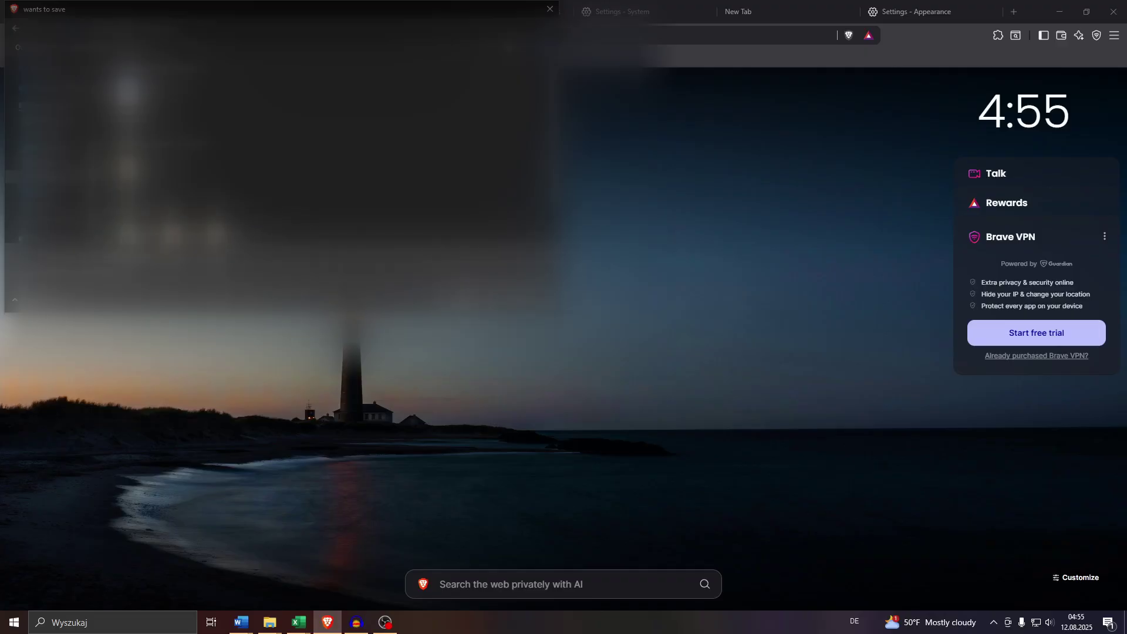
left_click(464, 305)
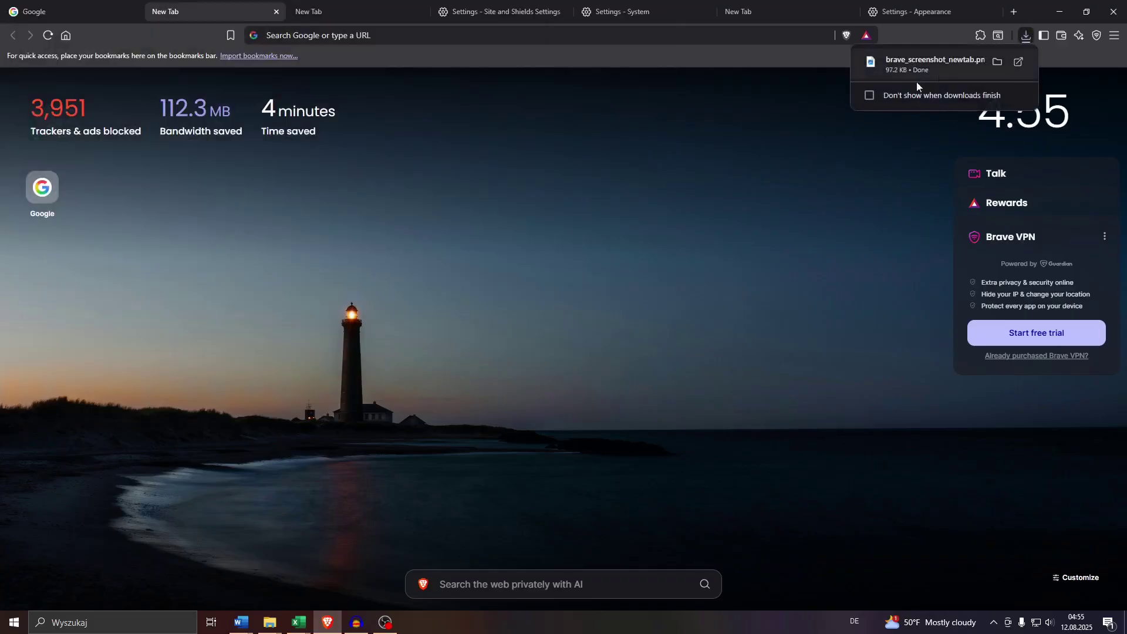